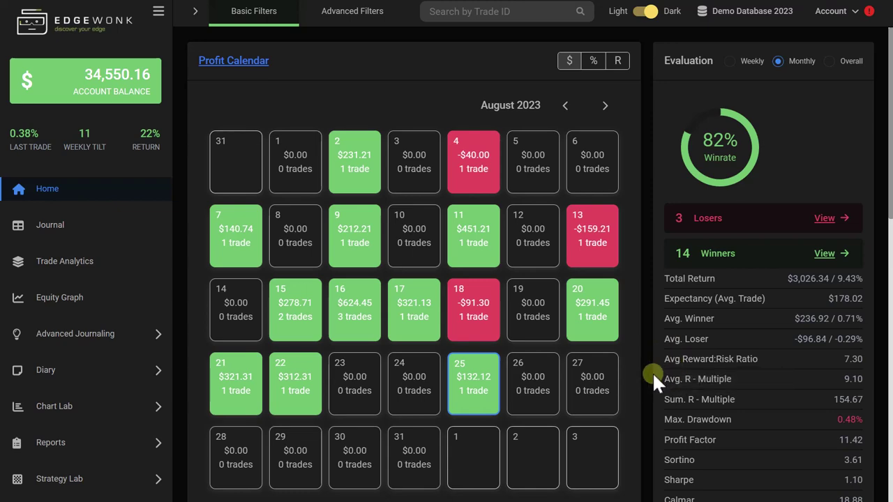
# Collapse the navigation sidebar on the Performance By Setup page
pyautogui.scroll(-1, 656, 412)
pyautogui.scroll(1, 658, 403)
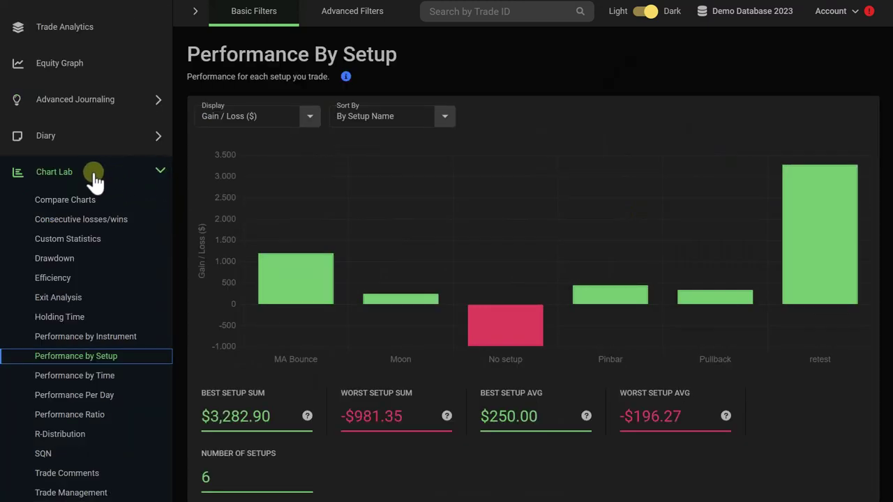
pyautogui.scroll(4, 167, 25)
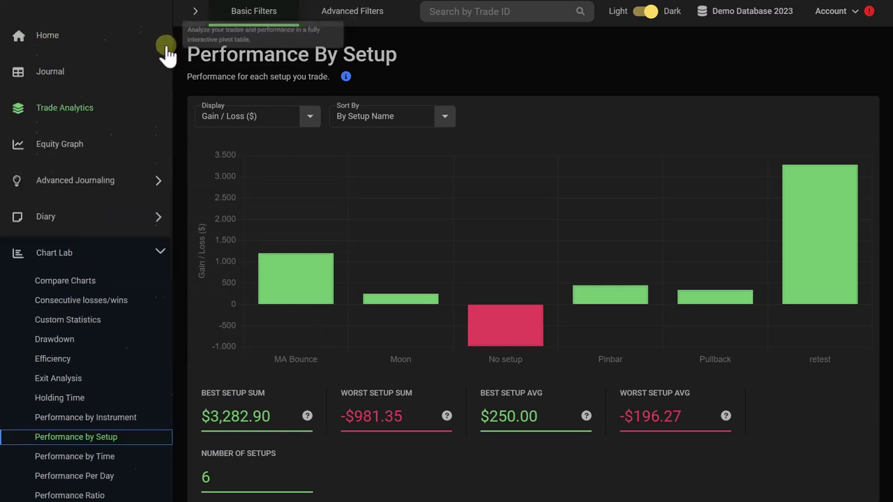
pyautogui.click(161, 22)
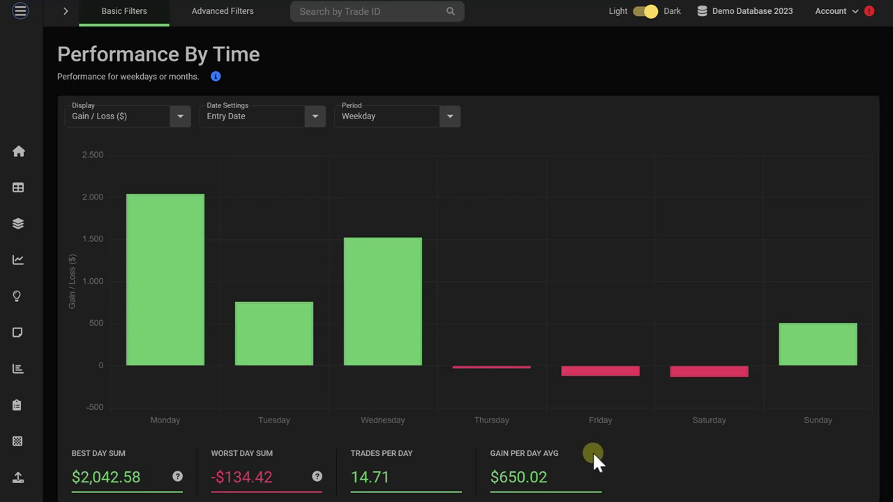
# Set the period of the Performance By Time chart to Hour of Day
pyautogui.click(454, 118)
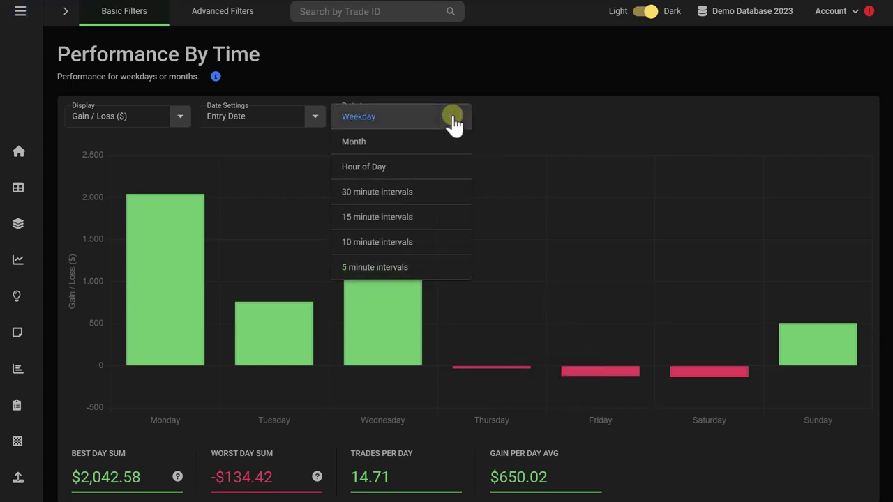
pyautogui.click(427, 169)
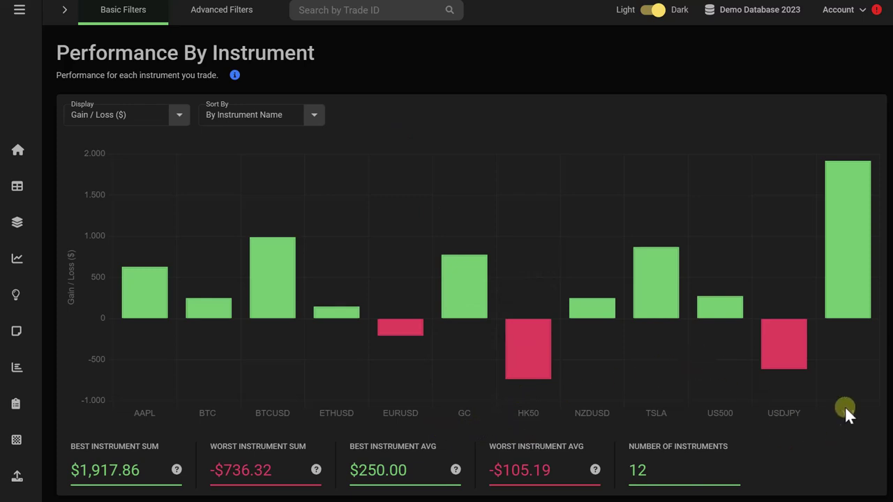
# Expand the basic filters above the Performance By Instrument chart and look through the instruments available for filtering
pyautogui.moveTo(793, 342)
pyautogui.click(66, 11)
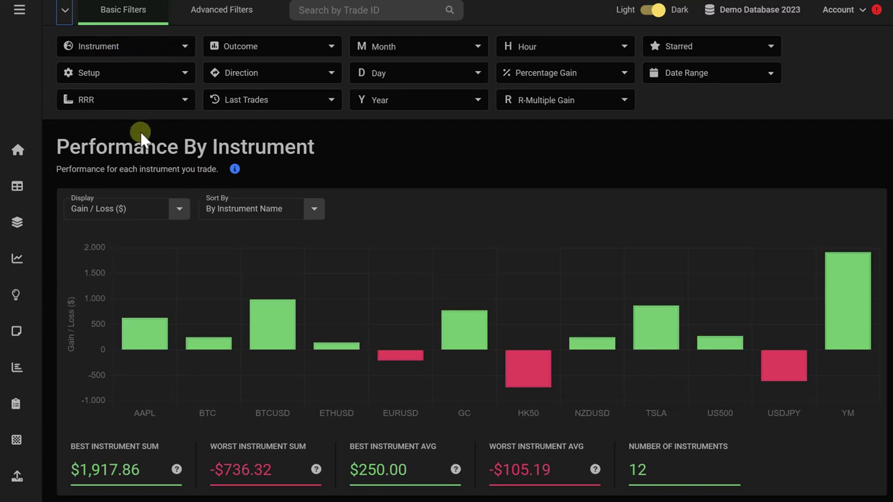
pyautogui.click(154, 50)
pyautogui.scroll(-2, 153, 132)
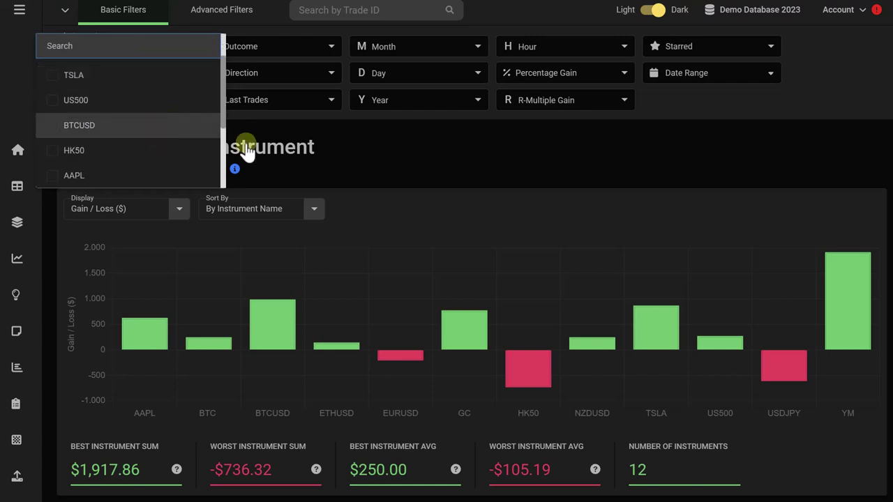
pyautogui.click(358, 235)
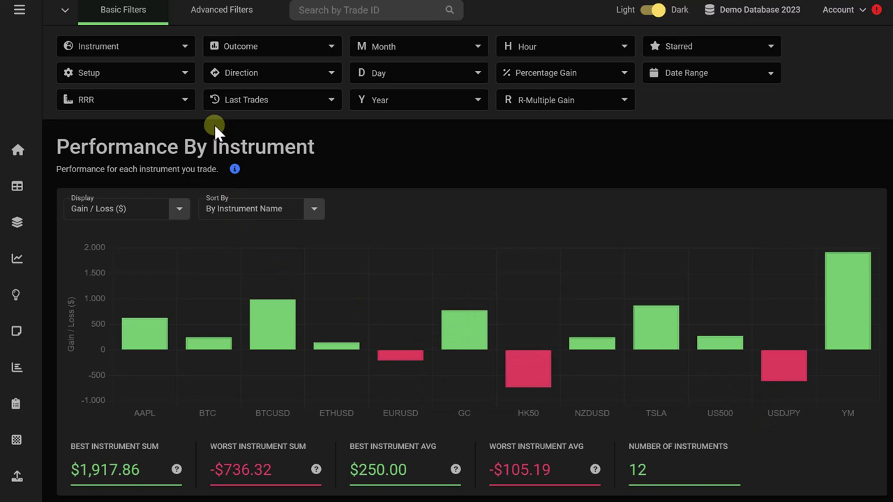
pyautogui.click(155, 55)
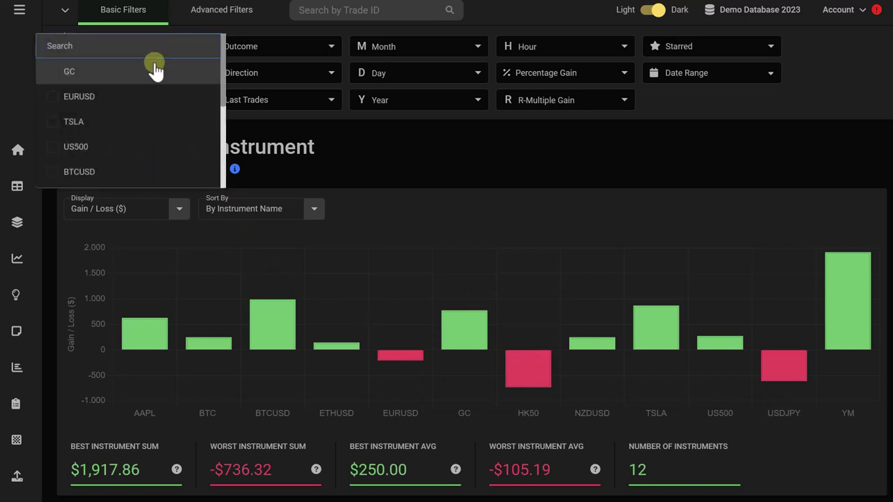
pyautogui.click(493, 161)
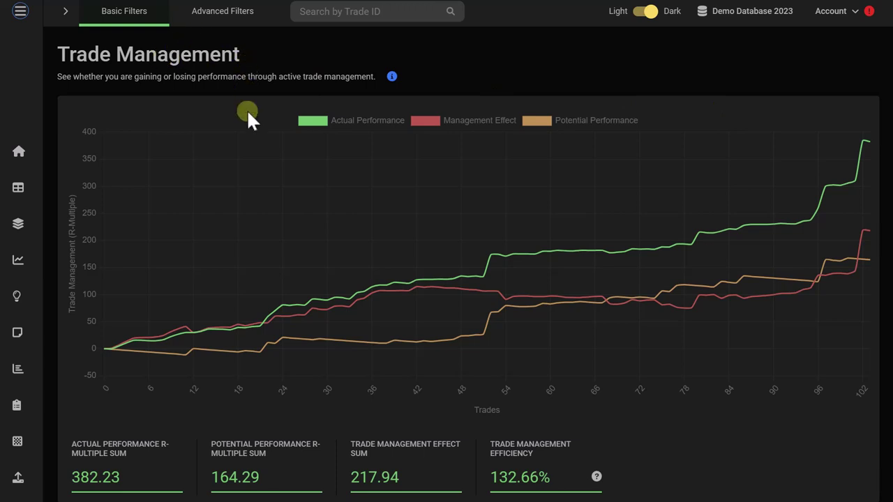
# Examine the Tiltmeter values across the listed trades in the Journal, from the newest entries back to the 2022 ones
pyautogui.click(342, 171)
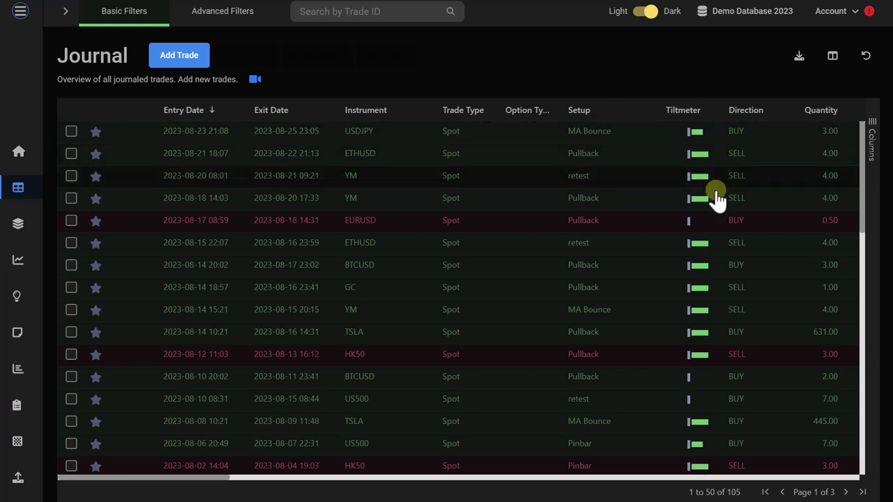
pyautogui.scroll(-2, 702, 279)
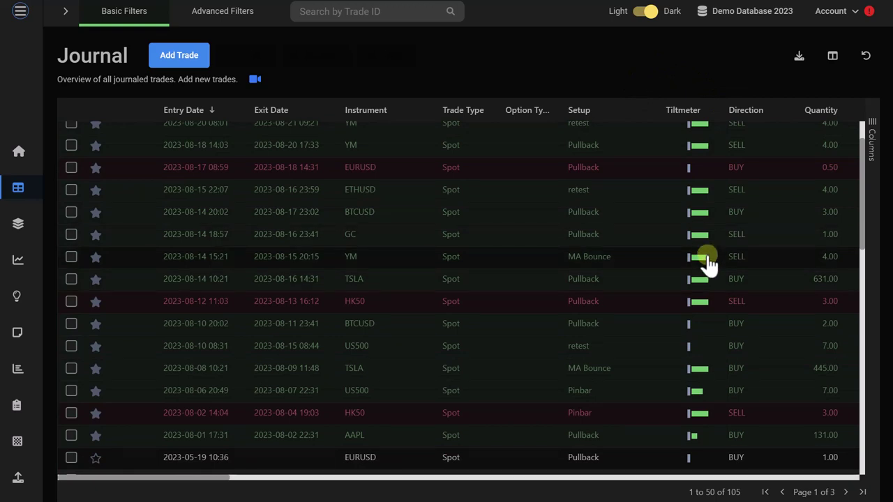
pyautogui.scroll(-5, 706, 260)
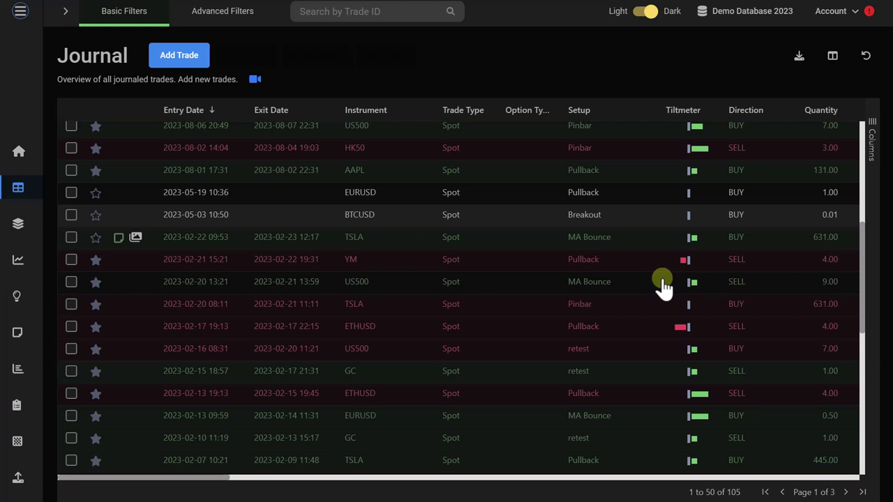
pyautogui.scroll(-5, 698, 245)
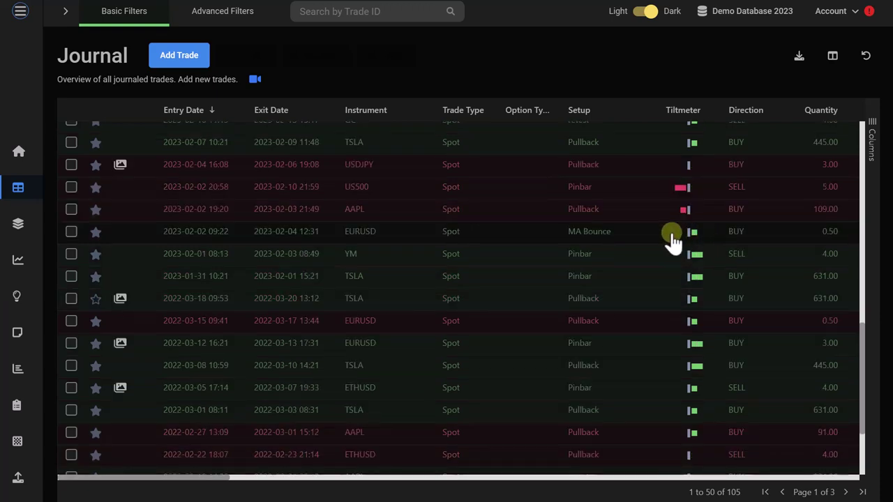
pyautogui.scroll(-2, 668, 239)
pyautogui.scroll(-1, 668, 239)
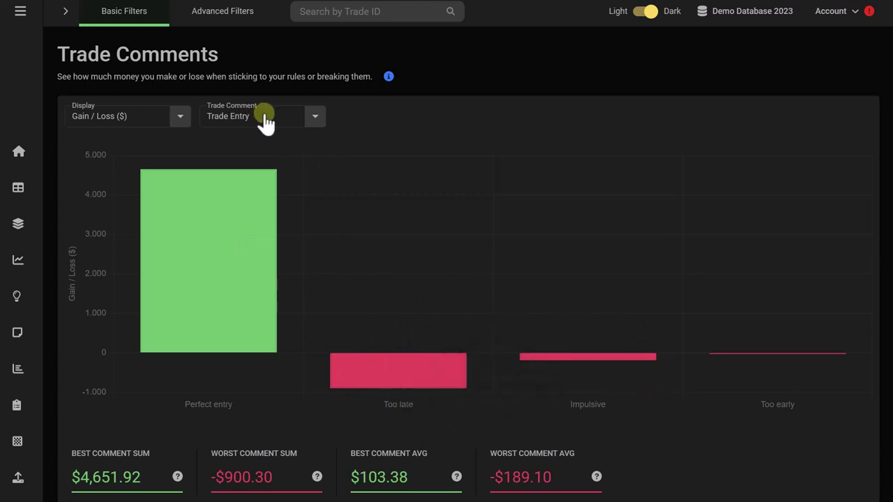
# Switch the Trade Comments chart to the Trade Management comment category
pyautogui.click(315, 119)
pyautogui.click(279, 168)
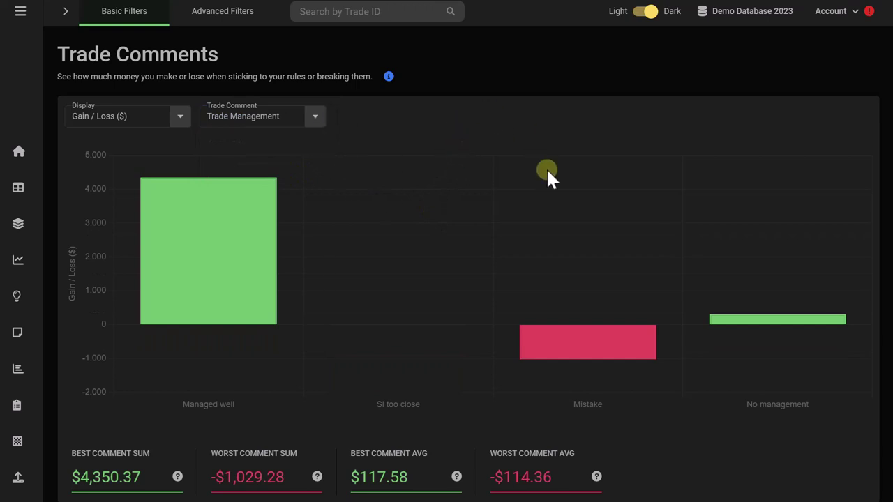
pyautogui.click(283, 123)
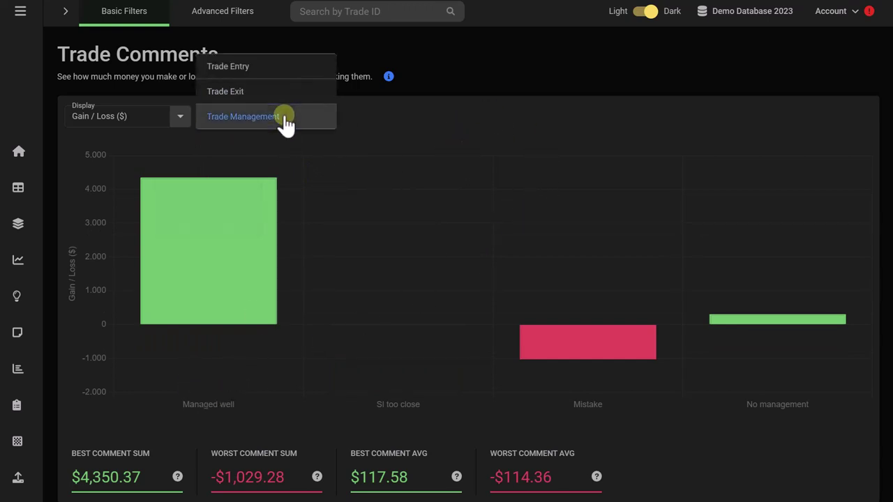
pyautogui.click(444, 106)
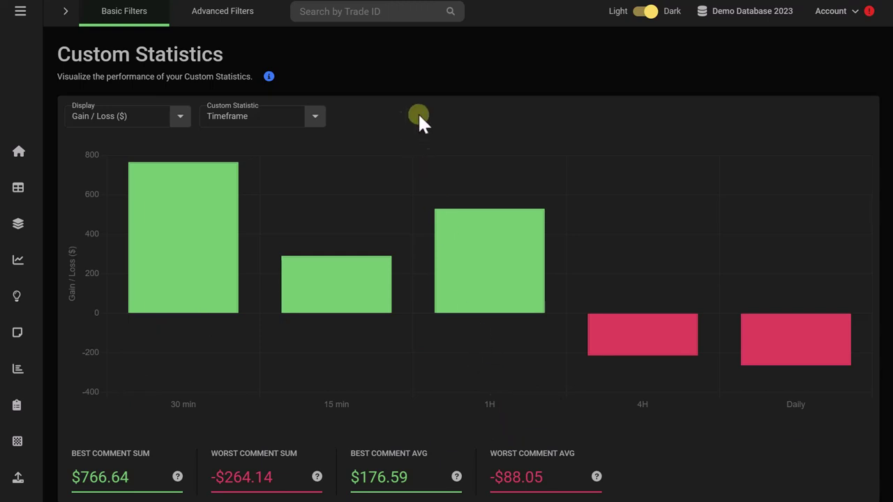
# Switch the Custom Statistics chart to the Pattern statistic, followed by the Mental statistic
pyautogui.click(299, 127)
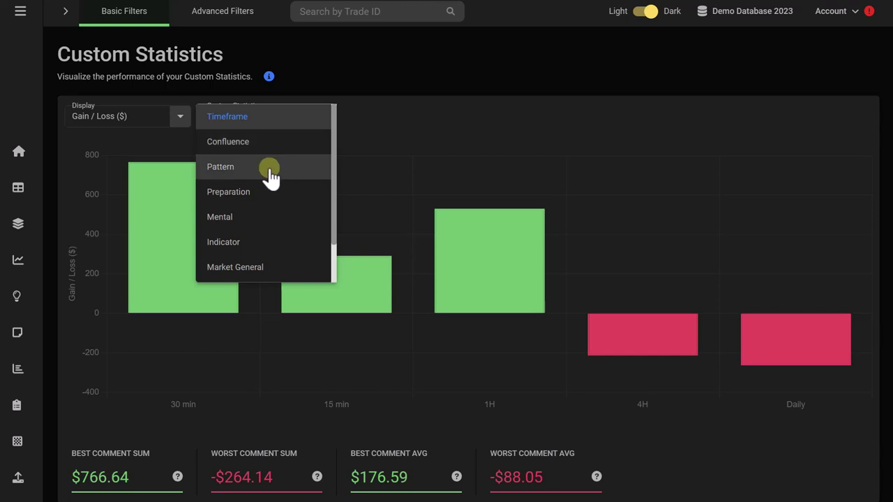
pyautogui.click(270, 177)
pyautogui.click(284, 124)
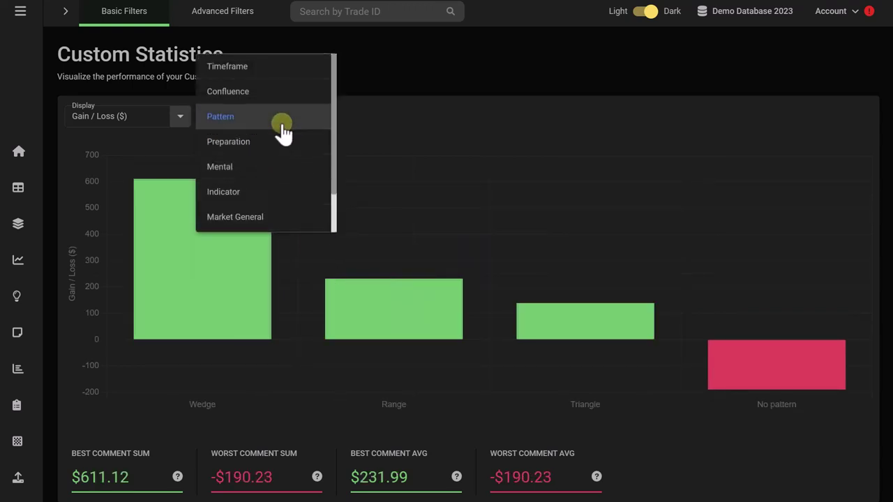
pyautogui.click(279, 178)
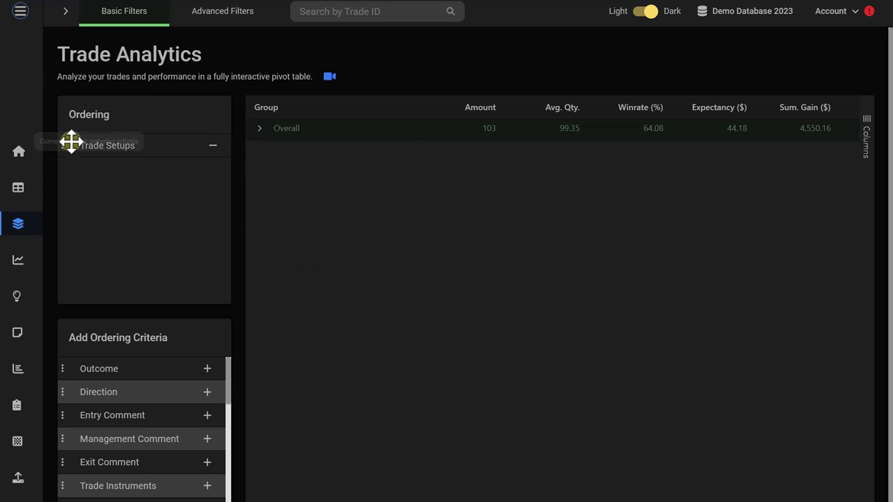
# Expand the Overall group in Trade Analytics and examine all performance columns for each trade setup
pyautogui.click(269, 129)
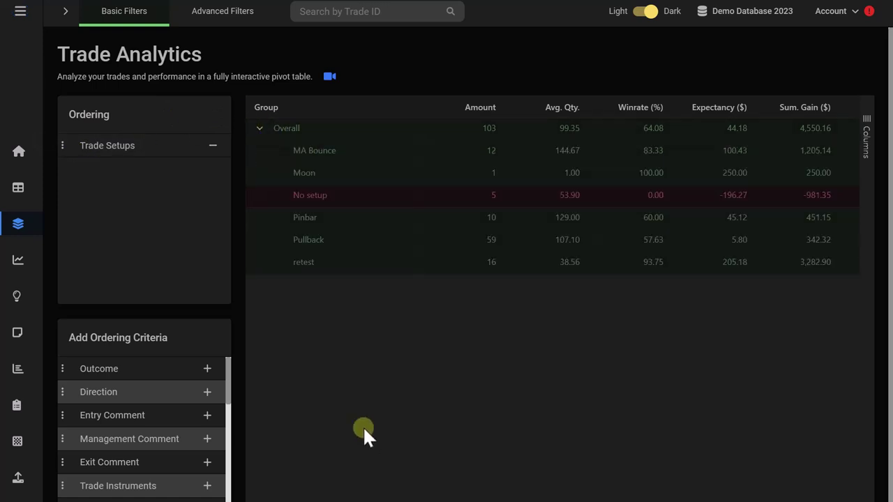
pyautogui.scroll(-1, 370, 376)
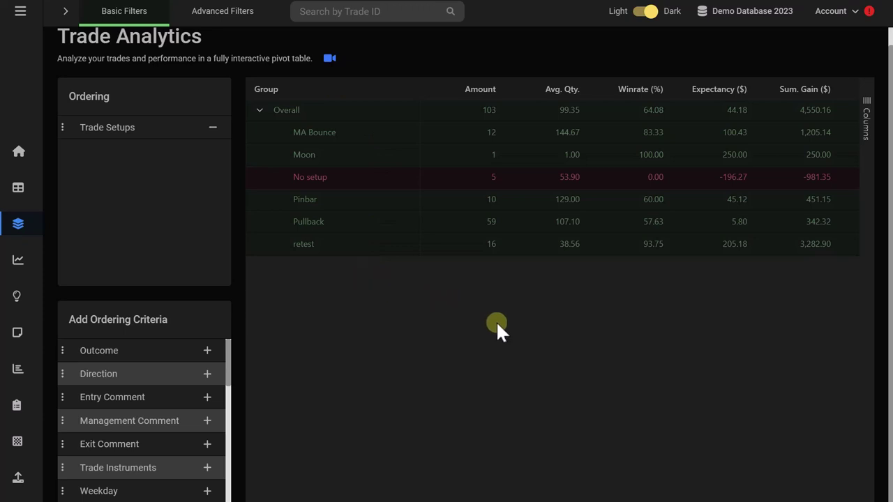
pyautogui.moveTo(486, 500); pyautogui.dragTo(507, 499)
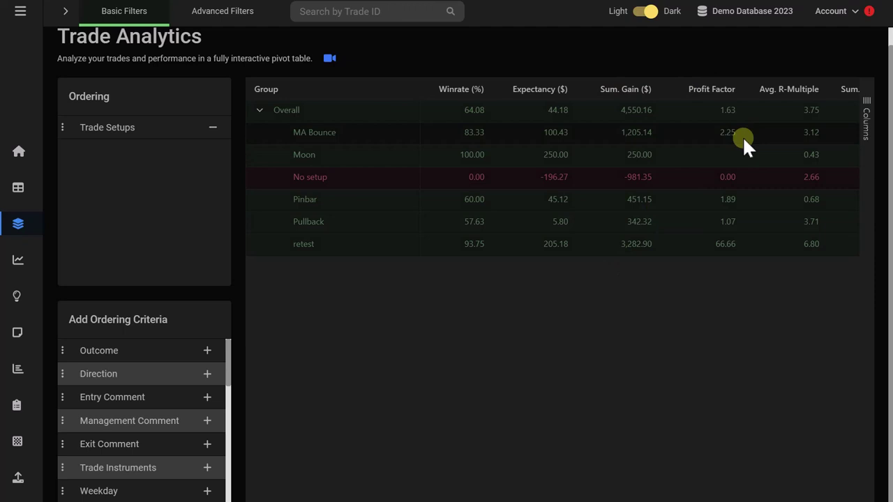
pyautogui.moveTo(531, 498); pyautogui.dragTo(639, 499)
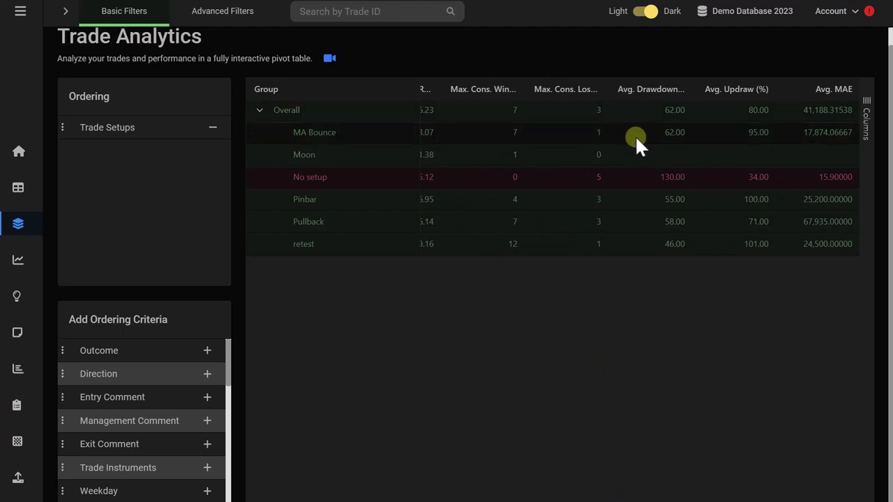
pyautogui.moveTo(593, 500); pyautogui.dragTo(664, 498)
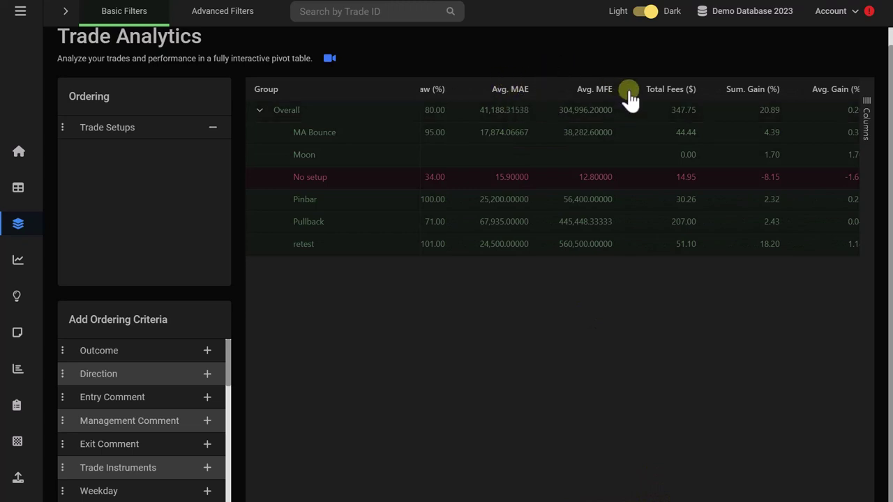
pyautogui.moveTo(653, 500); pyautogui.dragTo(730, 501)
# Replace the Trade Setups ordering criterion of the pivot table with Timeframe
pyautogui.click(213, 128)
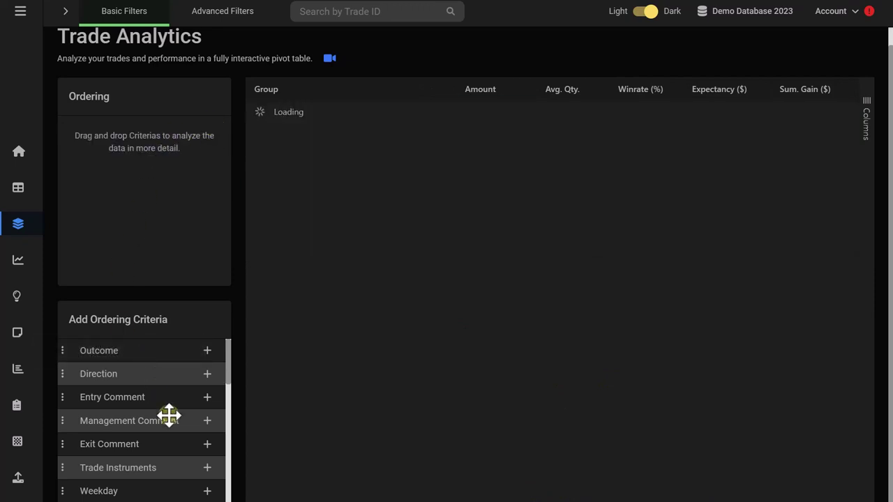
pyautogui.scroll(-2, 139, 412)
pyautogui.click(206, 385)
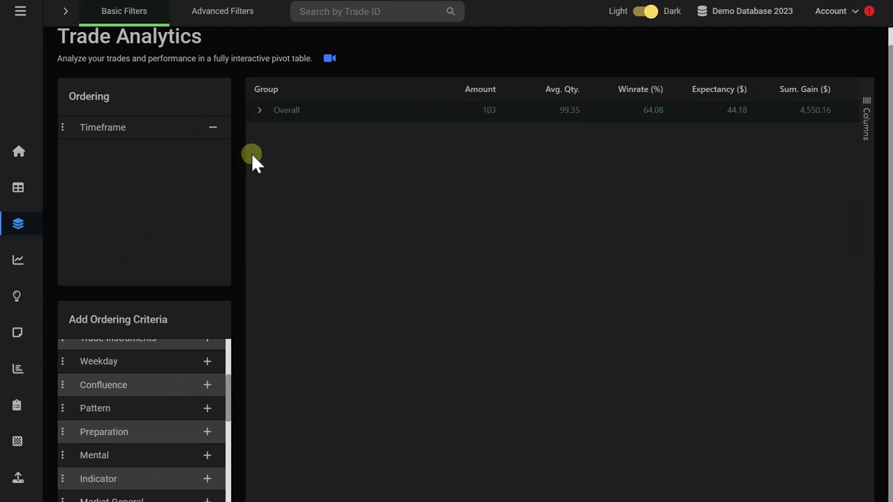
# Expand the Overall group and examine the performance columns for each timeframe
pyautogui.click(259, 111)
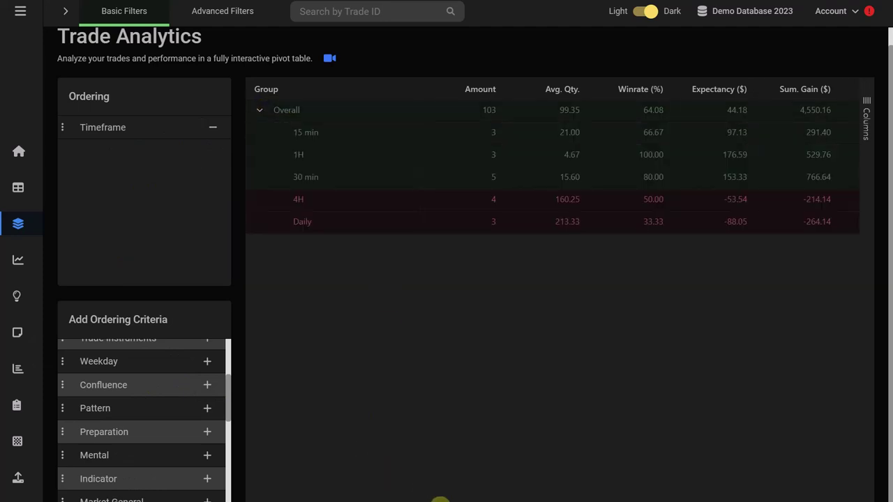
pyautogui.hscroll(5, 551, 160)
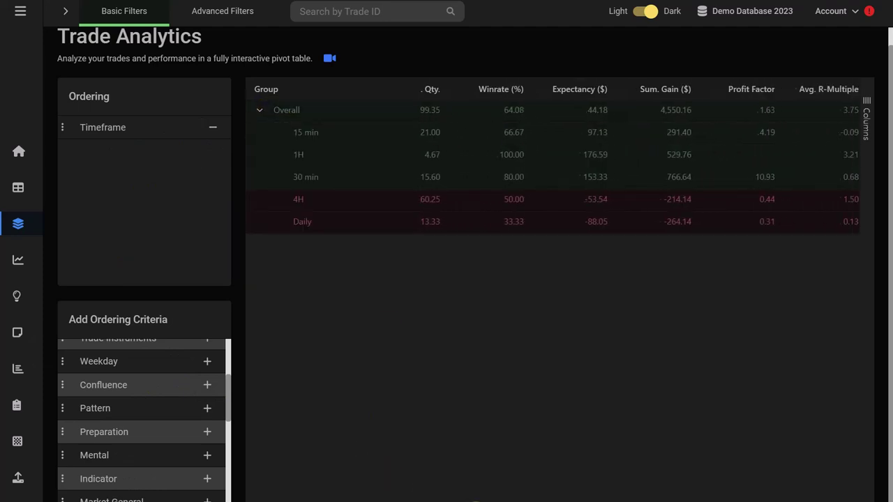
pyautogui.hscroll(5, 552, 161)
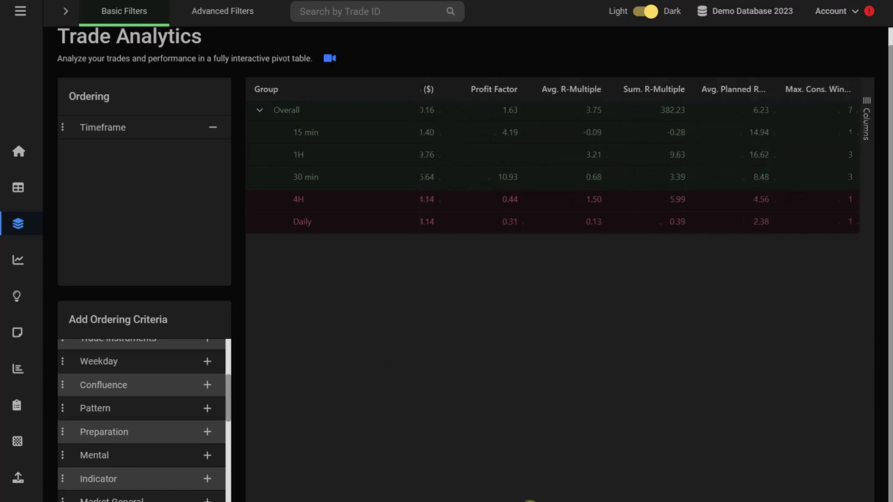
pyautogui.moveTo(561, 501); pyautogui.dragTo(275, 379)
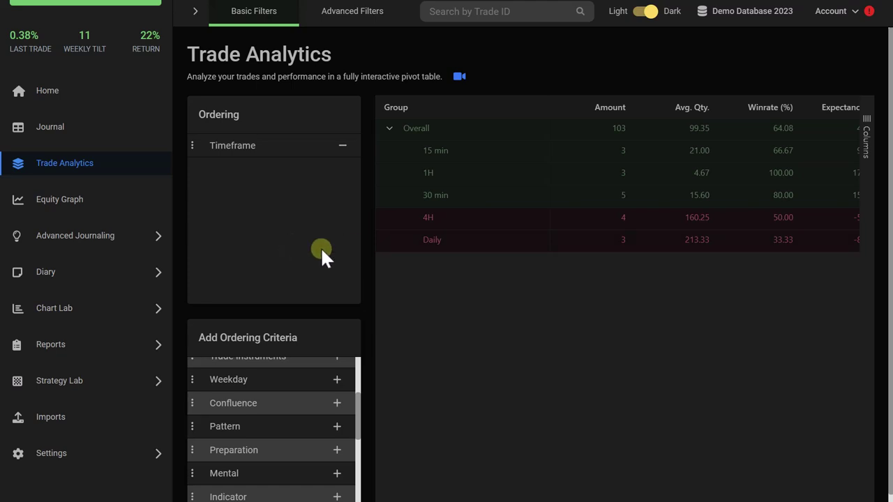
# Open the Notebook page from the Diary section
pyautogui.click(131, 286)
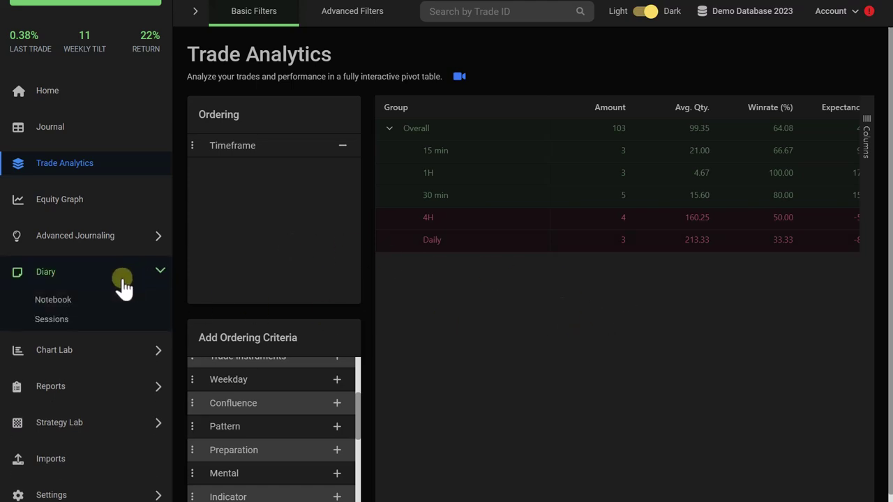
pyautogui.click(88, 301)
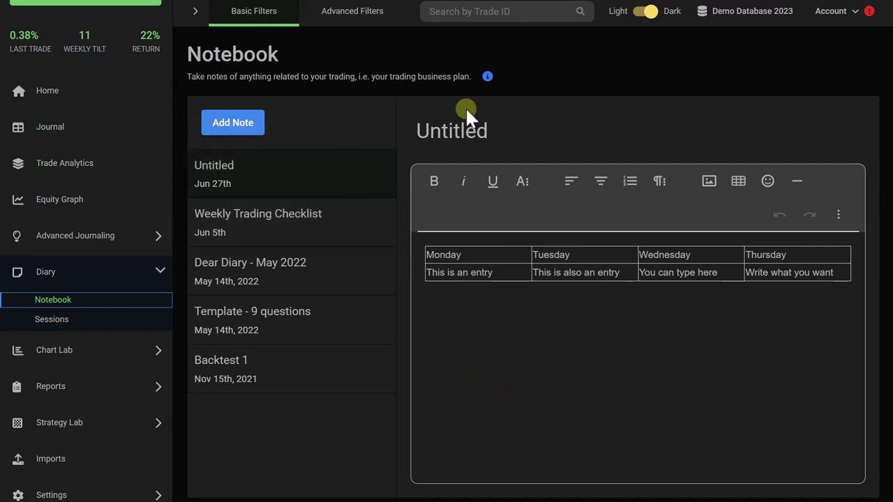
# View the Alternative Strategies page in the Strategy Lab, and examine the backtest results on the Backtester page
pyautogui.click(160, 271)
pyautogui.click(105, 382)
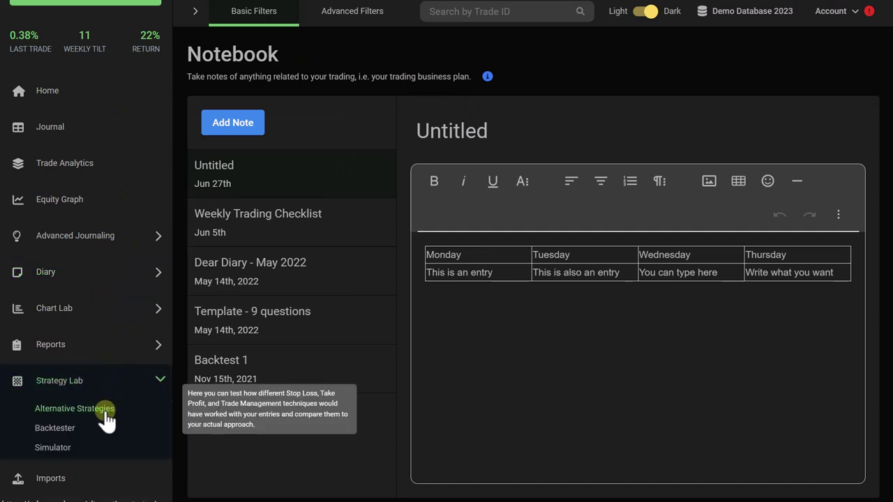
pyautogui.click(105, 411)
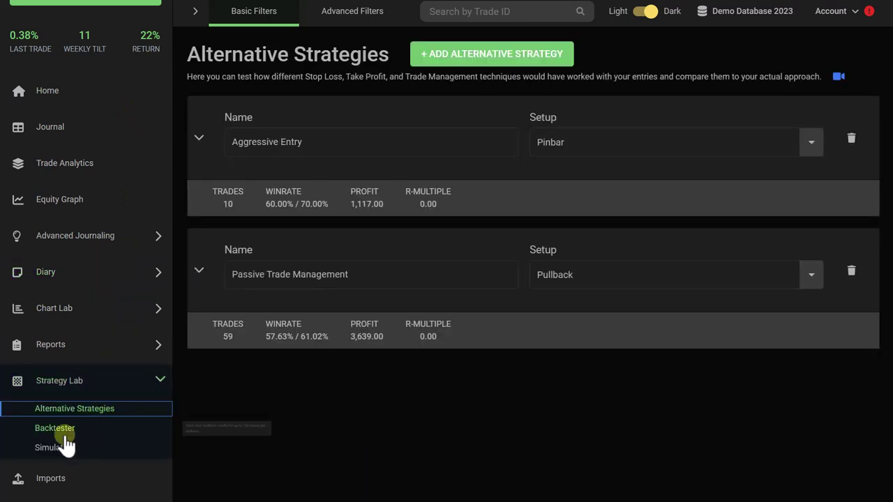
pyautogui.click(65, 431)
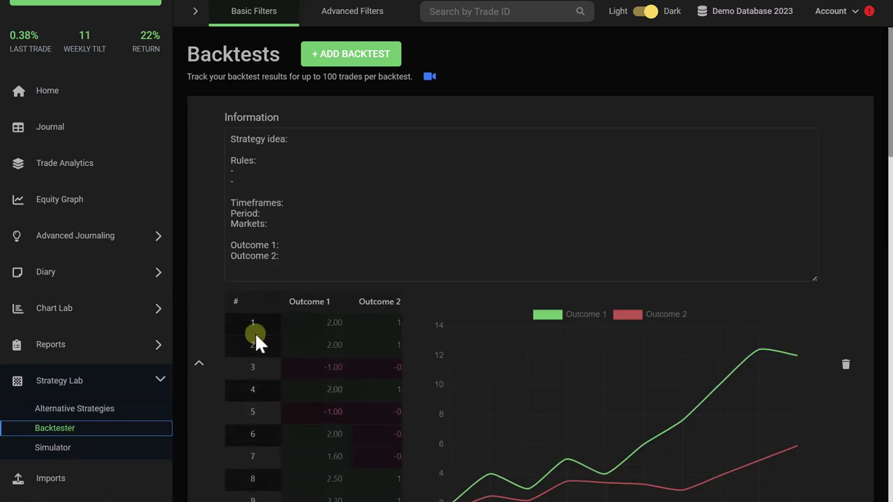
pyautogui.scroll(-1, 255, 335)
# Run the Trade Simulator with 2 simulations of 500 trades each and review the simulated performance
pyautogui.click(79, 448)
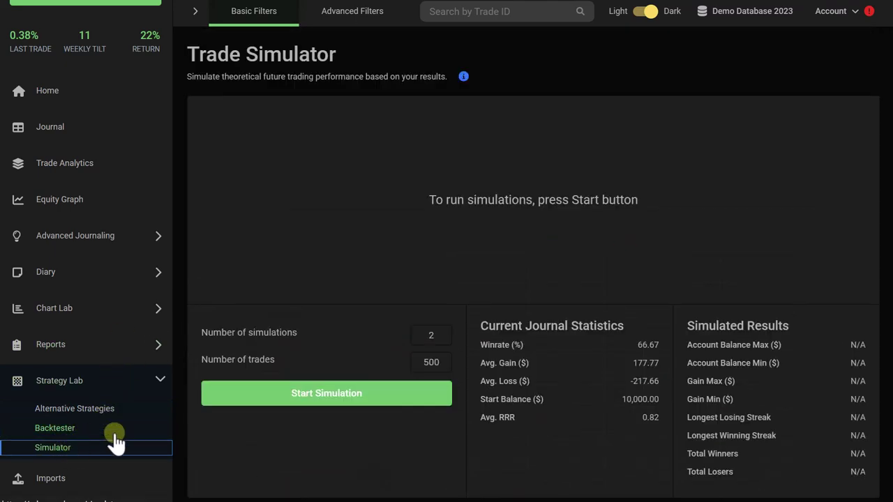
pyautogui.click(322, 395)
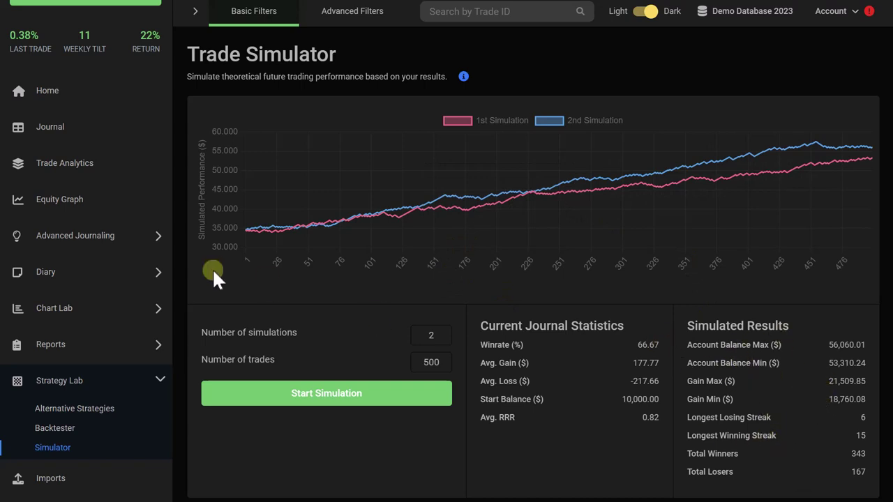
pyautogui.scroll(-1, 115, 288)
pyautogui.scroll(3, 110, 294)
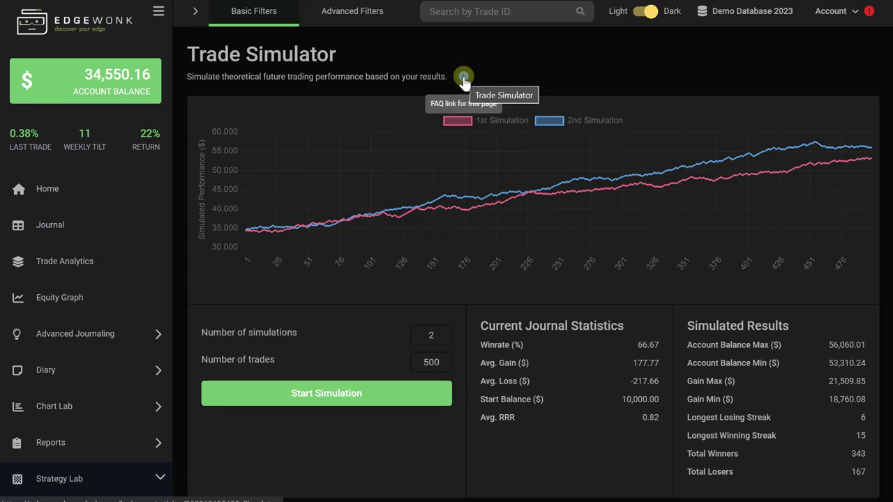
# Visit the Trade Analytics, Equity Graph and Trading Plans pages in turn
pyautogui.click(110, 255)
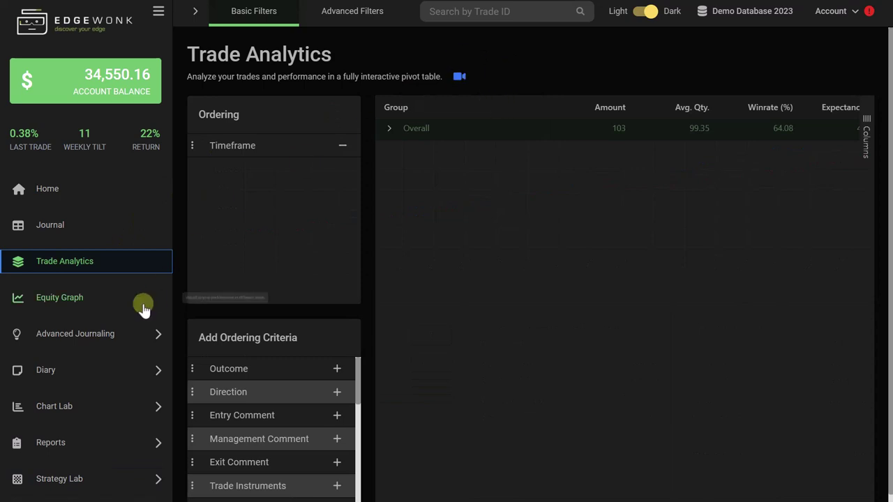
pyautogui.click(104, 300)
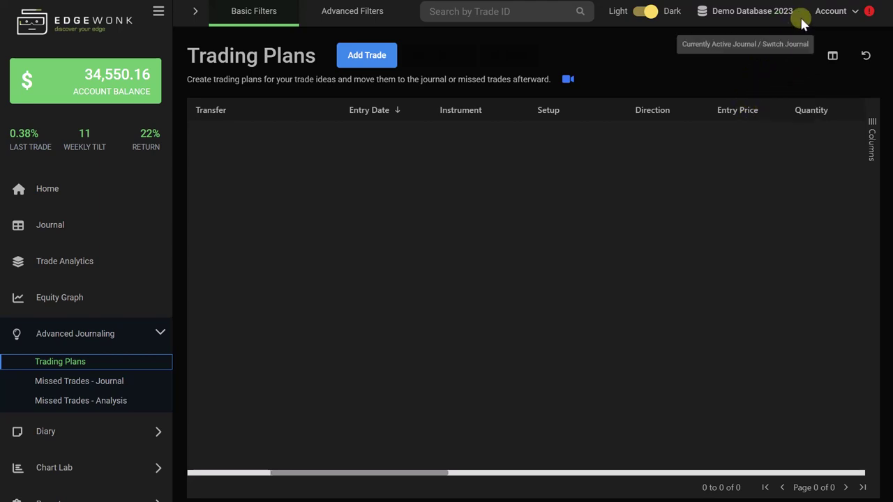
# Open the Edgewonk Journaling & Development Course page and browse down to its first lesson and lesson list
pyautogui.click(829, 14)
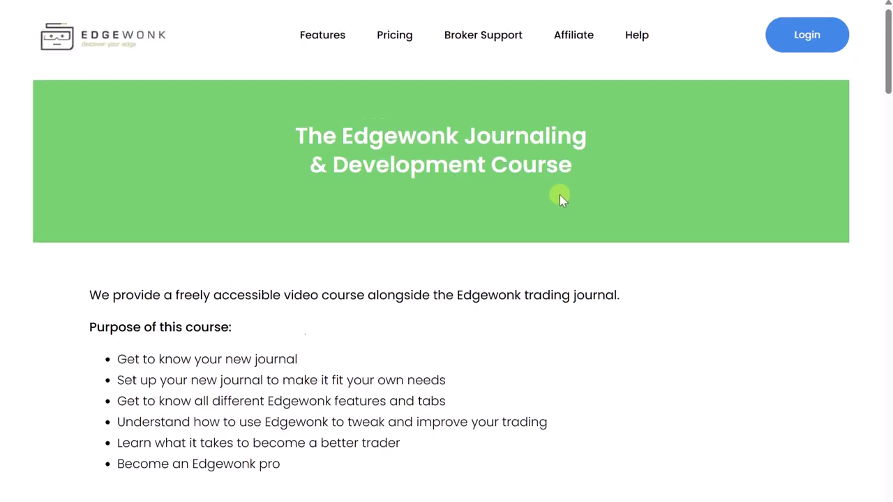
pyautogui.scroll(-10, 560, 195)
pyautogui.scroll(-3, 558, 189)
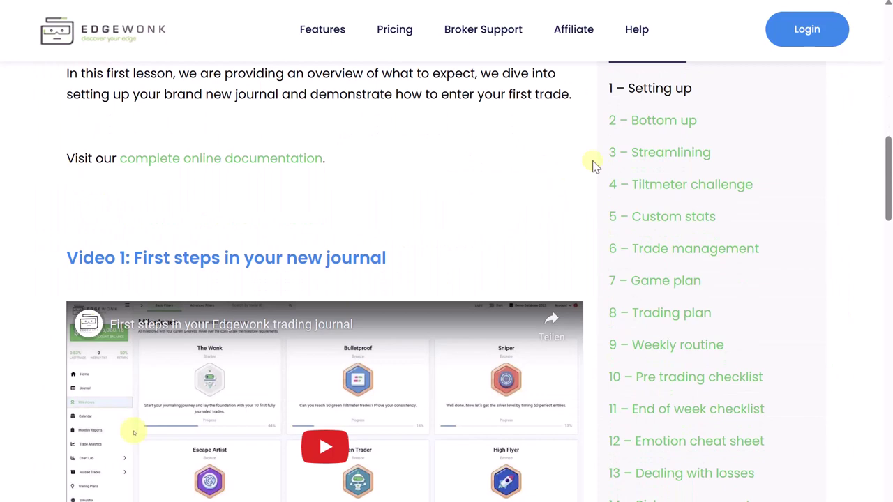